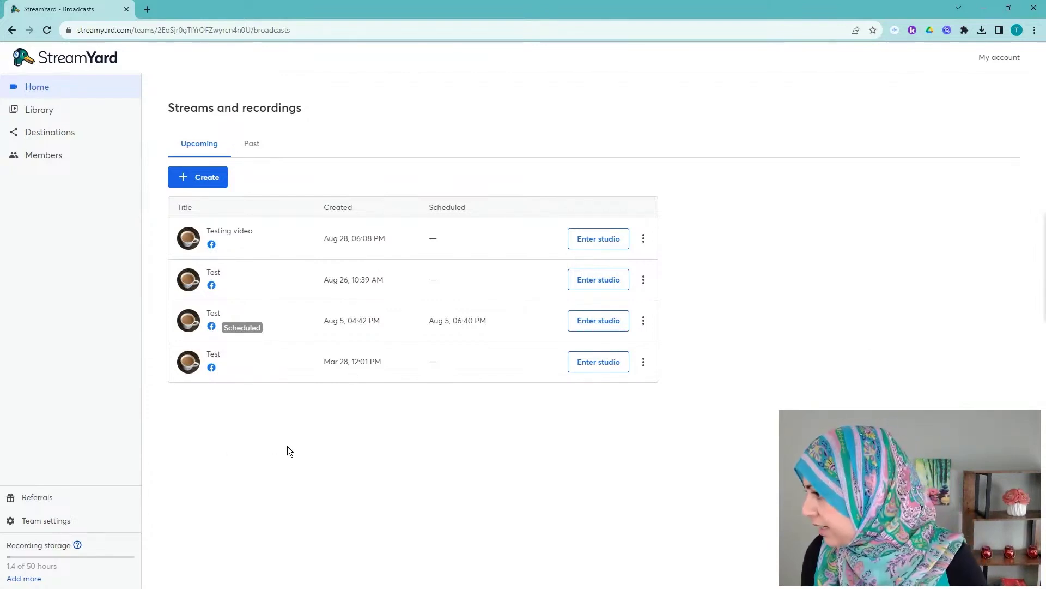
Step: Create a live stream on the fourth Facebook destination with title and description 'Test'
{"action": "left_click", "coordinate": [201, 176]}
{"action": "left_click", "coordinate": [443, 148]}
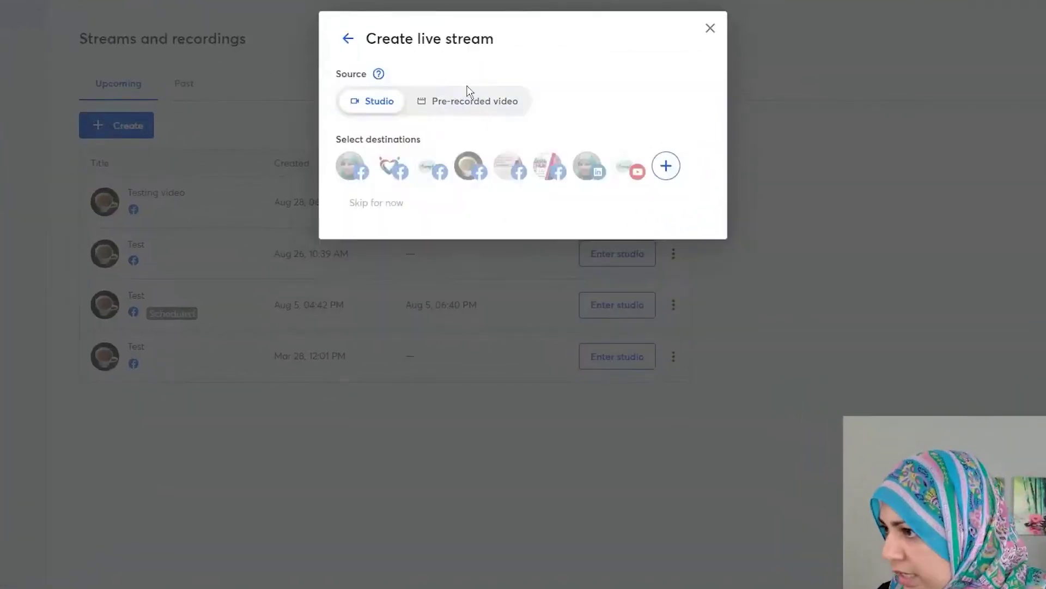
{"action": "left_click", "coordinate": [469, 166]}
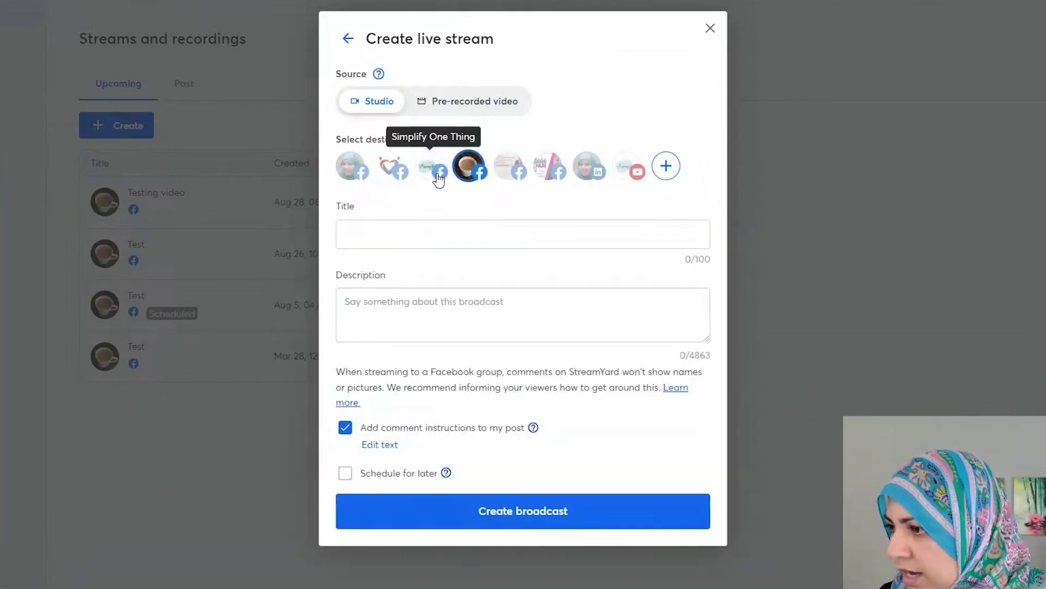
{"action": "left_click", "coordinate": [408, 230]}
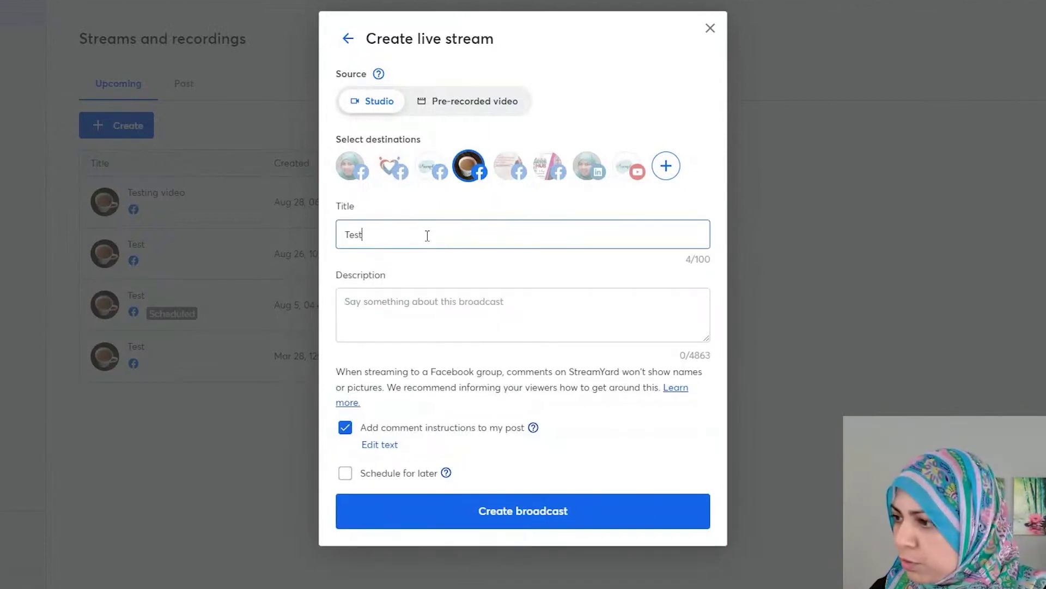
{"action": "key", "text": "Tab"}
{"action": "type", "text": "Te"}
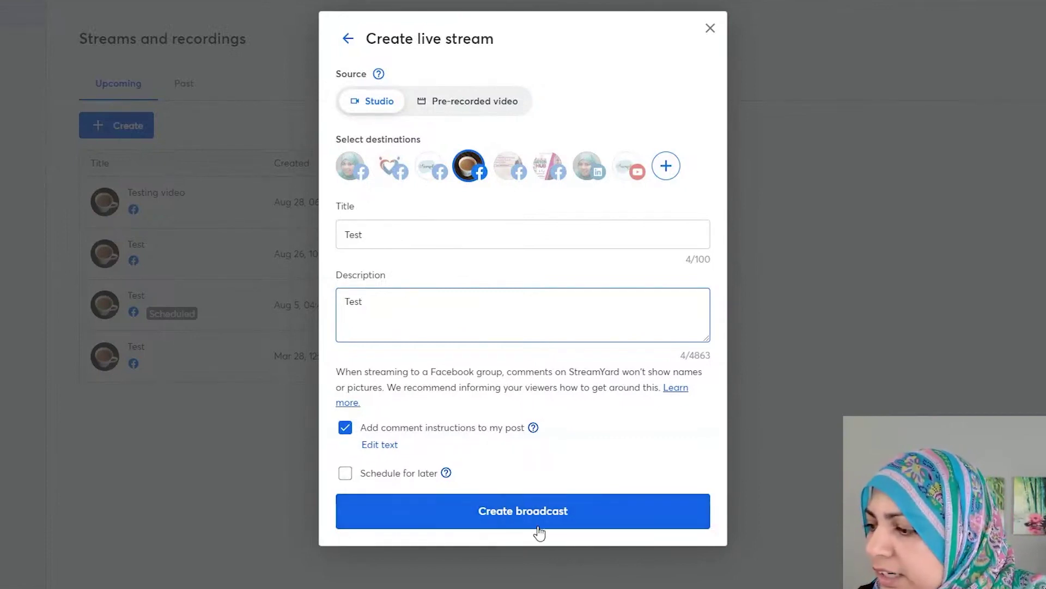
{"action": "left_click", "coordinate": [530, 515]}
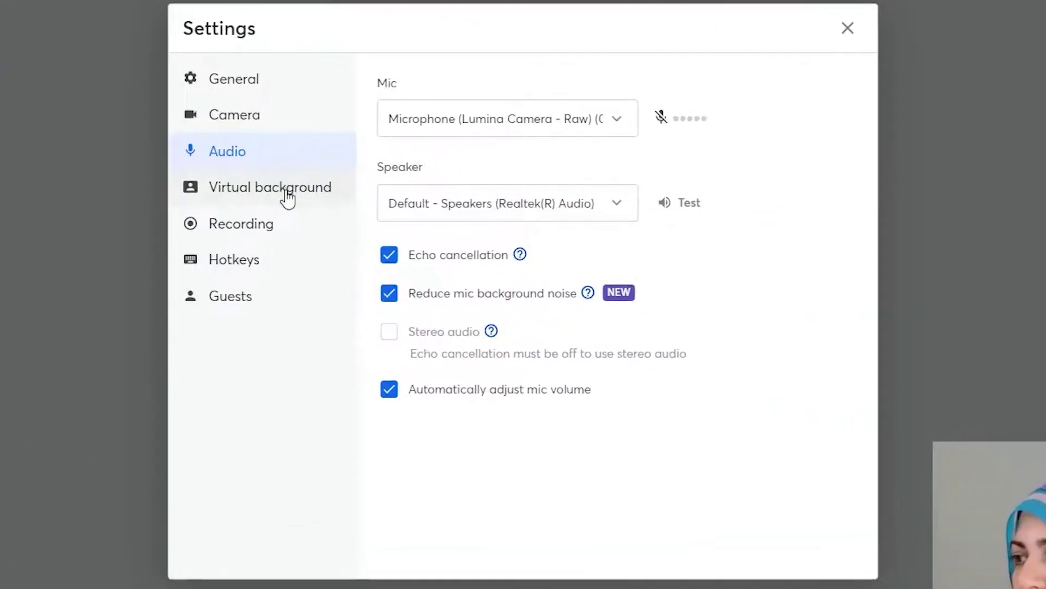
Step: Try the living-room virtual background, then bring up the list of available cameras
{"action": "left_click", "coordinate": [286, 191]}
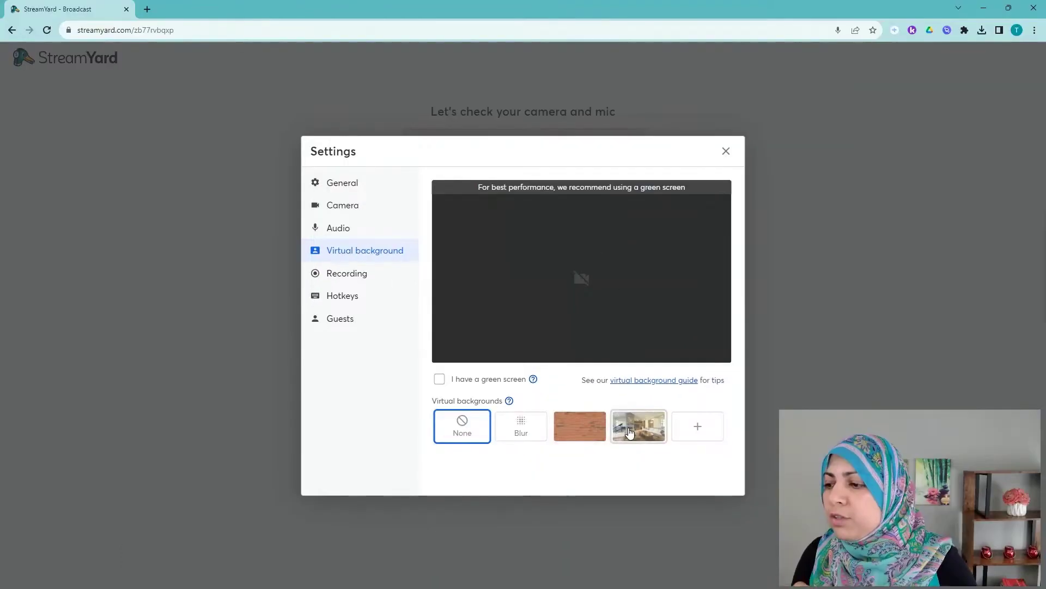
{"action": "left_click", "coordinate": [629, 431]}
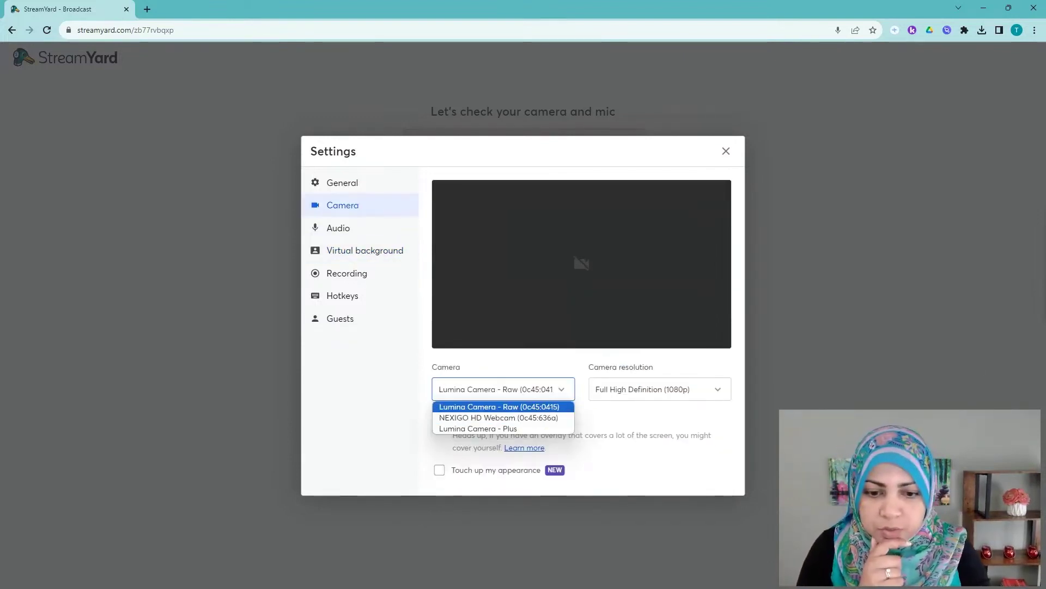
{"action": "key", "text": "Return"}
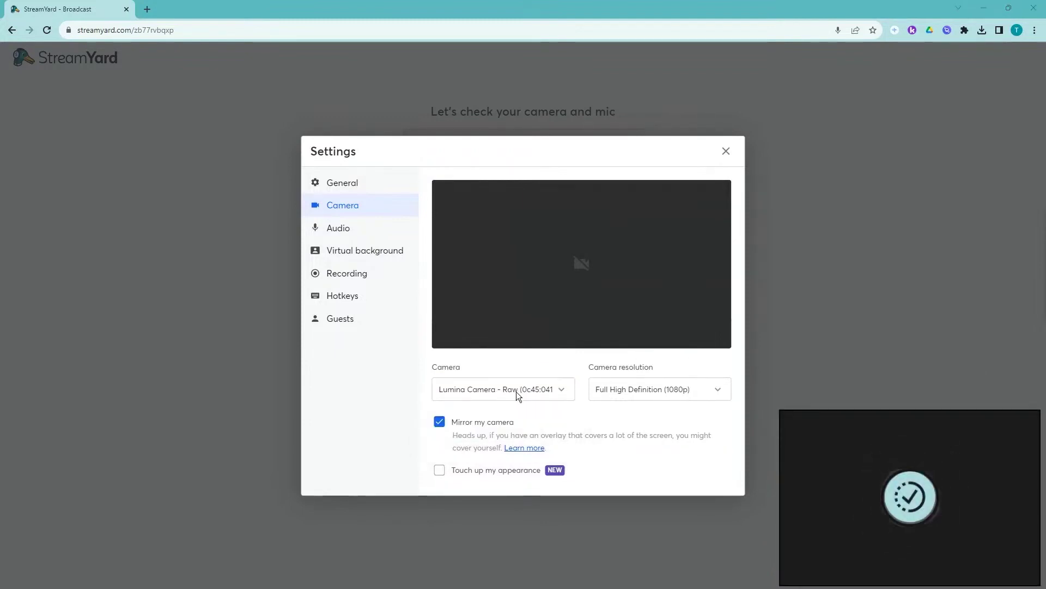
{"action": "left_click", "coordinate": [532, 390]}
Step: Switch the camera to the NEXIGO HD Webcam and set its virtual background to Blur
{"action": "left_click", "coordinate": [518, 417]}
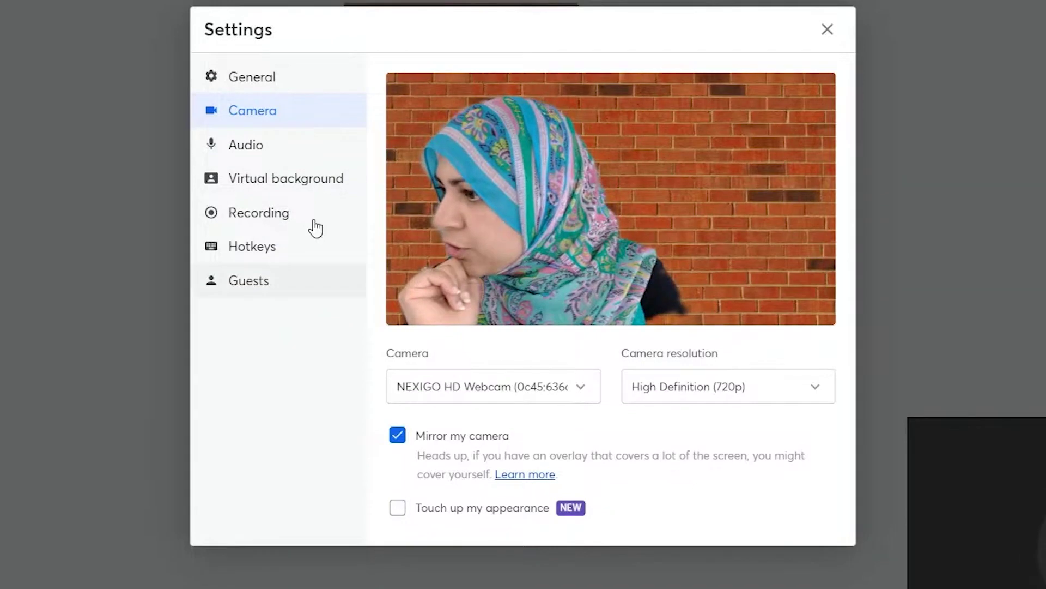
{"action": "left_click", "coordinate": [299, 180]}
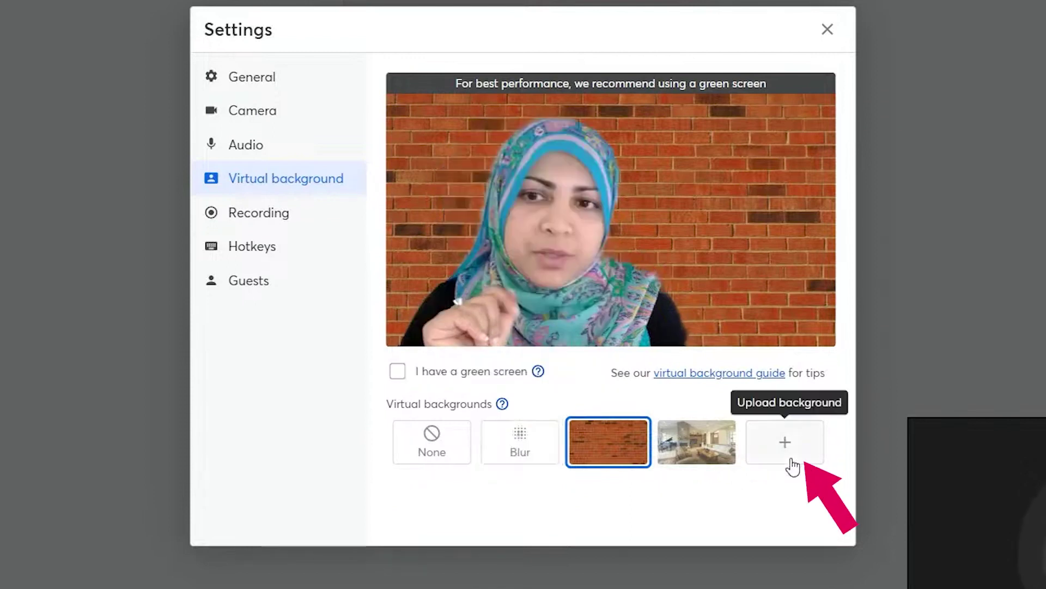
{"action": "left_click", "coordinate": [522, 451]}
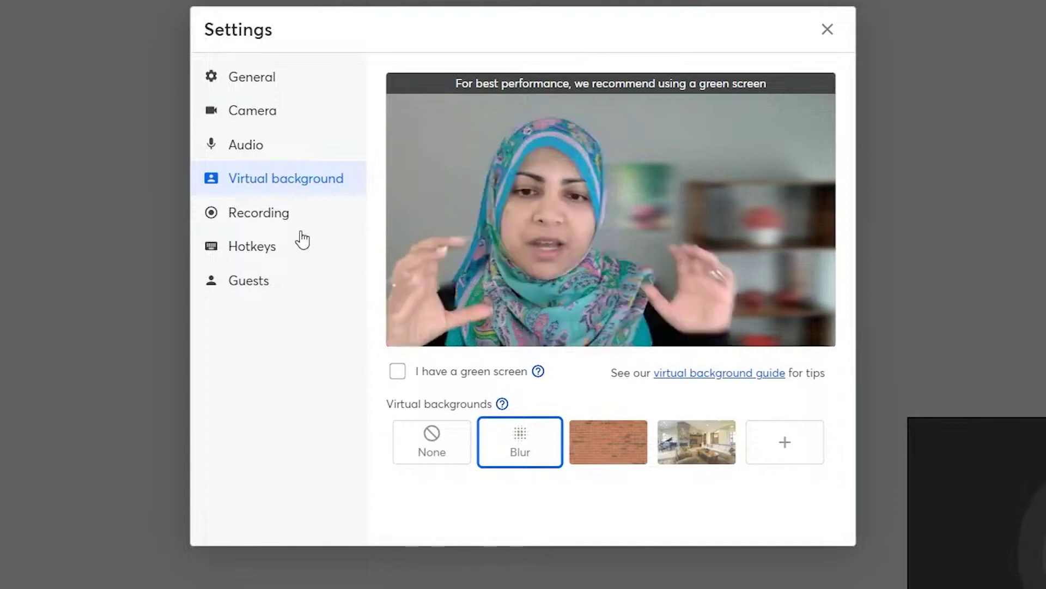
{"action": "left_click", "coordinate": [256, 148]}
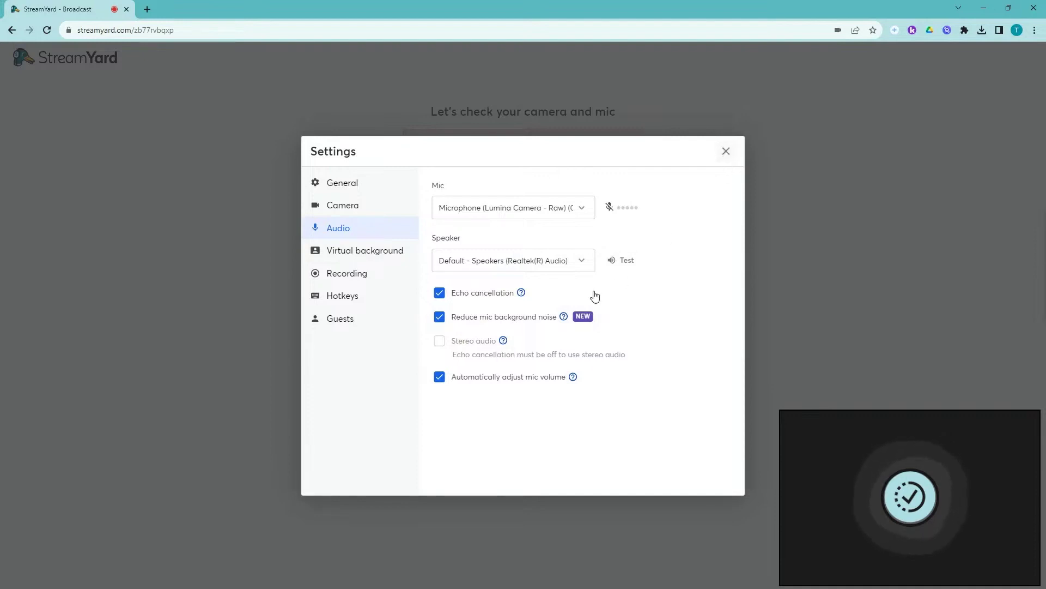
Step: Close the Settings dialog and enter the studio for the Test broadcast
{"action": "left_click", "coordinate": [725, 152]}
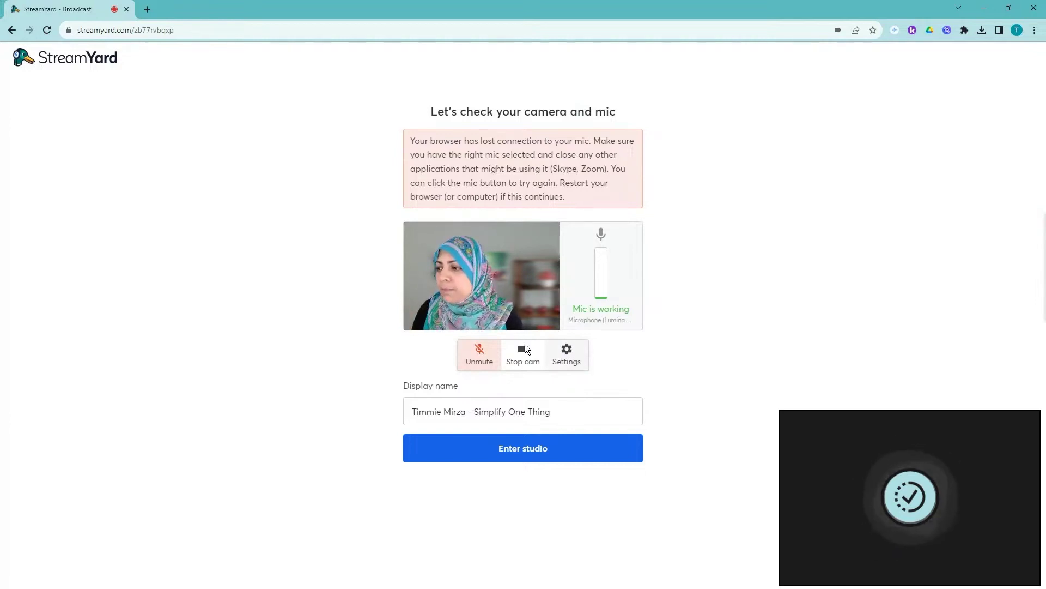
{"action": "left_click", "coordinate": [538, 455]}
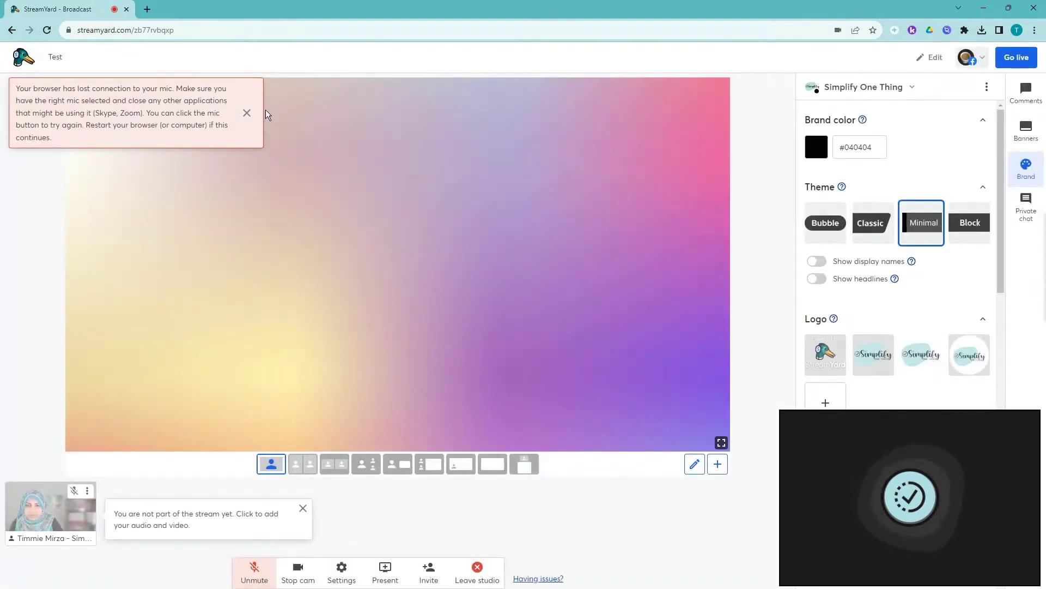
Step: Dismiss the mic warning and add the blurred webcam feed to the stage
{"action": "left_click", "coordinate": [247, 114]}
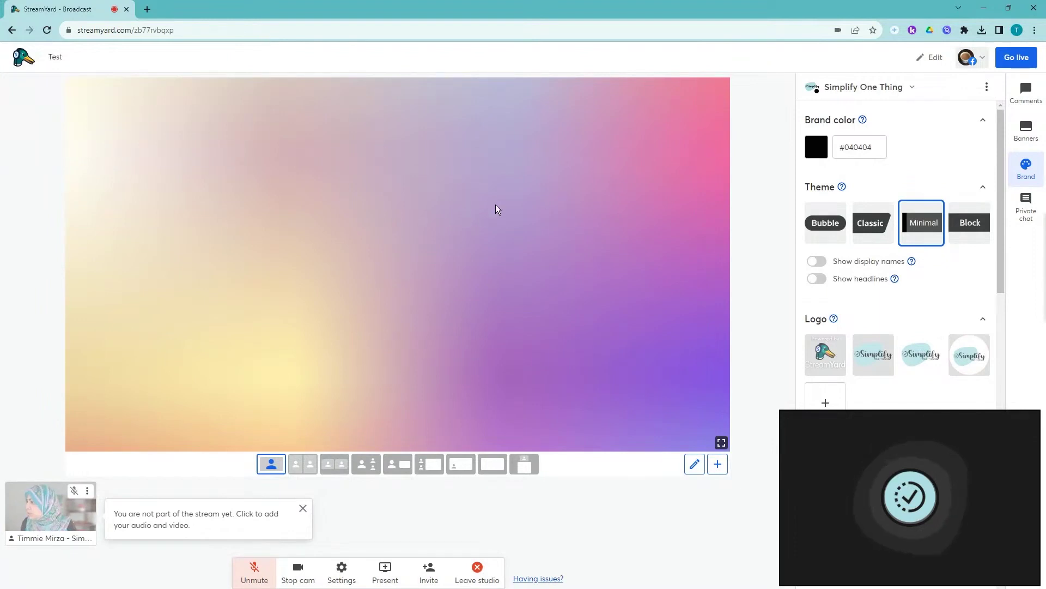
{"action": "scroll", "coordinate": [897, 245], "scroll_direction": "down", "scroll_amount": 8}
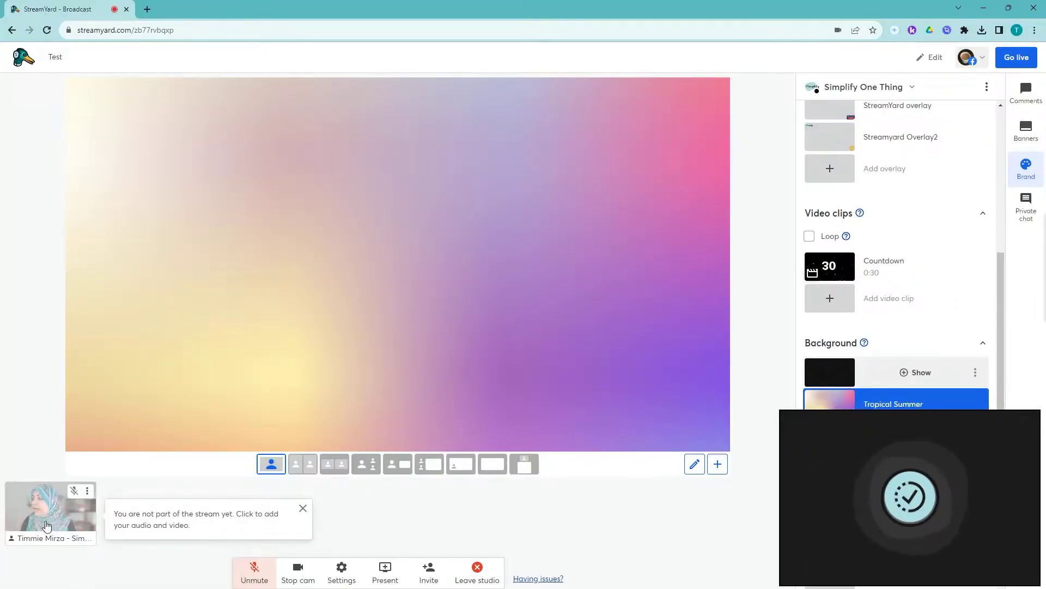
{"action": "left_click", "coordinate": [37, 514]}
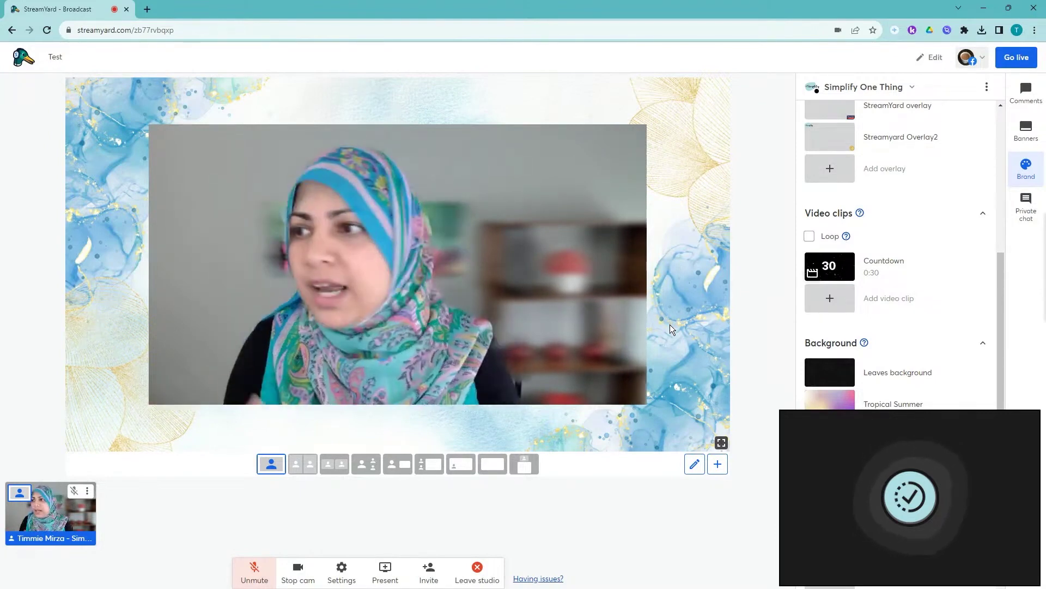
Step: Show the circular Simplify logo in the stage corner
{"action": "mouse_move", "coordinate": [890, 271]}
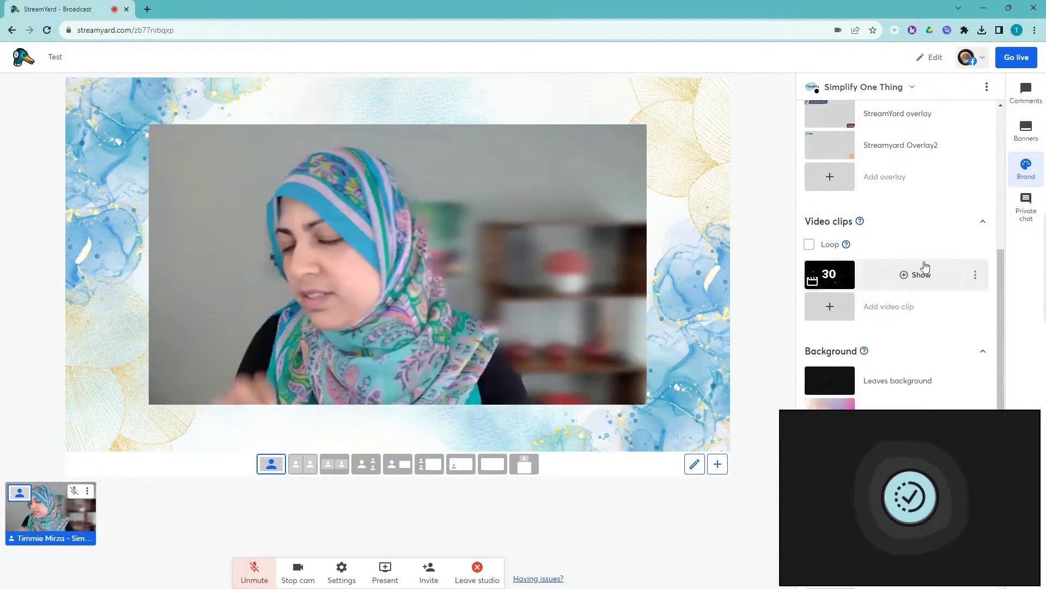
{"action": "scroll", "coordinate": [999, 280], "scroll_direction": "up", "scroll_amount": 8}
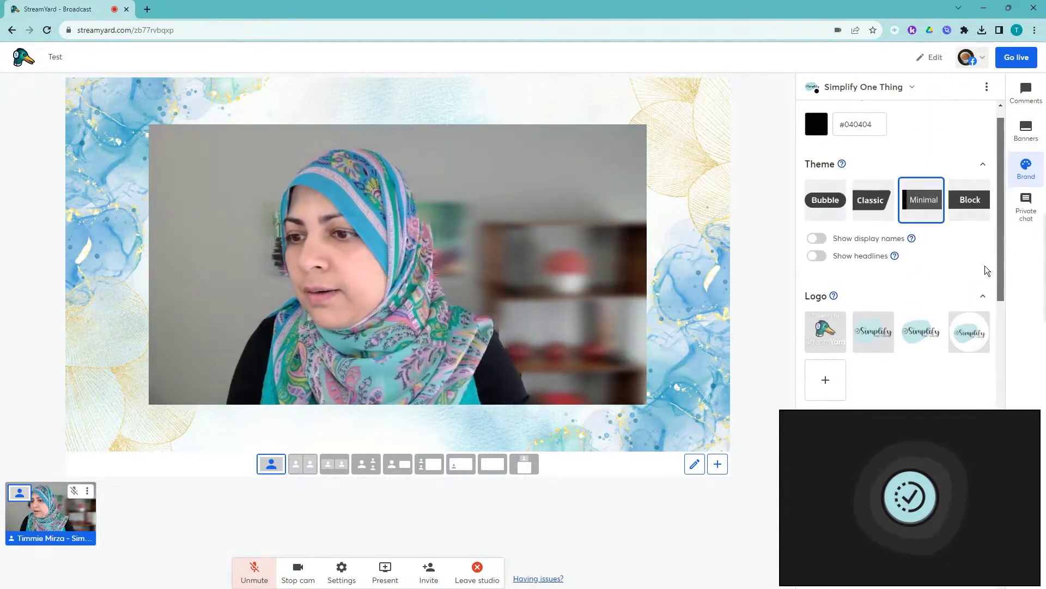
{"action": "left_click", "coordinate": [921, 334]}
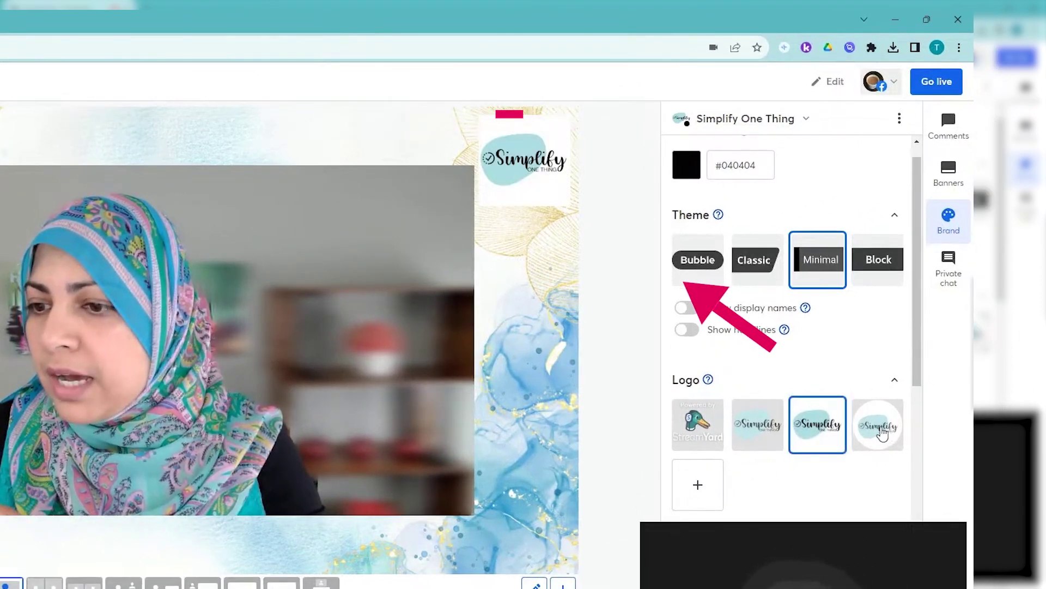
{"action": "left_click", "coordinate": [884, 448]}
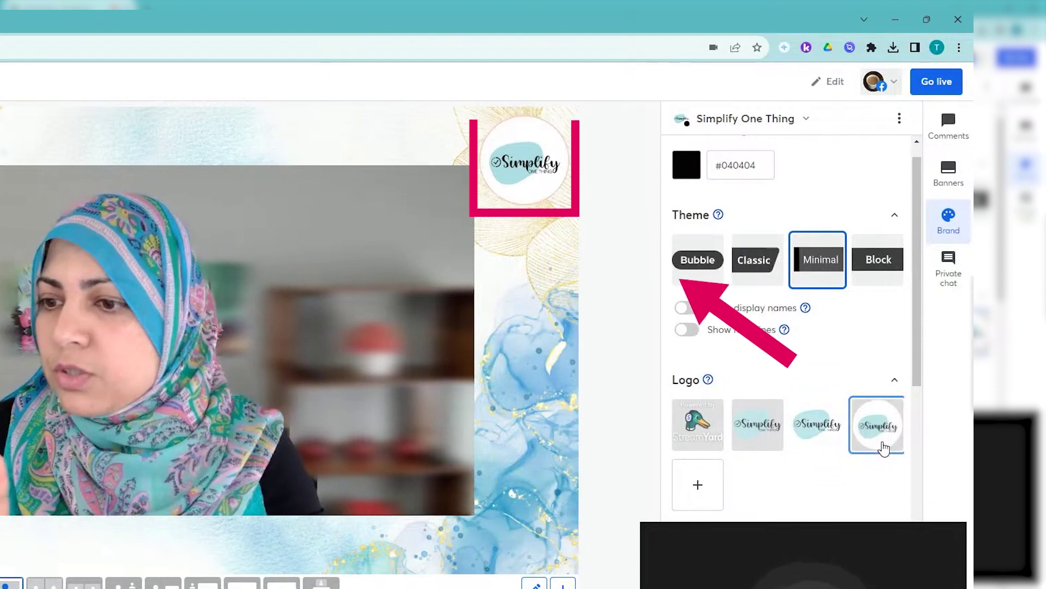
Step: Turn on display names so a name banner appears across the camera feed
{"action": "mouse_move", "coordinate": [743, 450]}
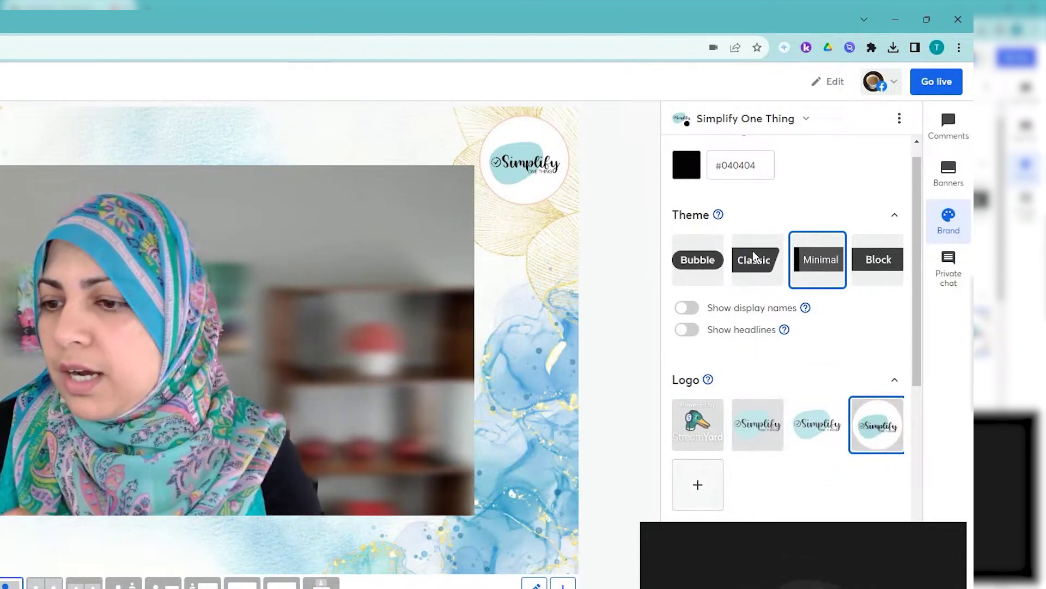
{"action": "left_click", "coordinate": [687, 308]}
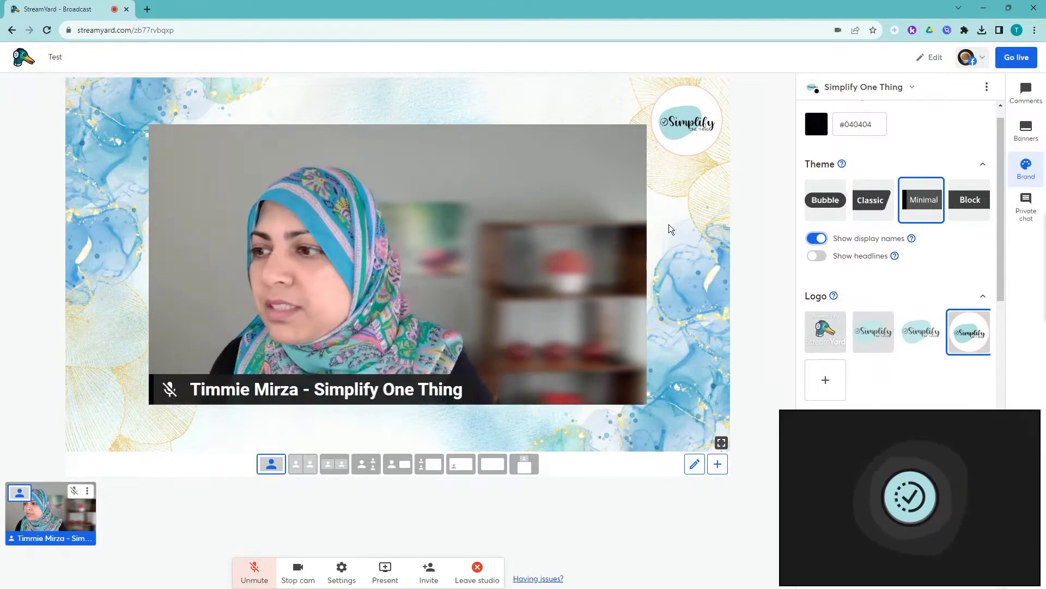
{"action": "mouse_move", "coordinate": [496, 247]}
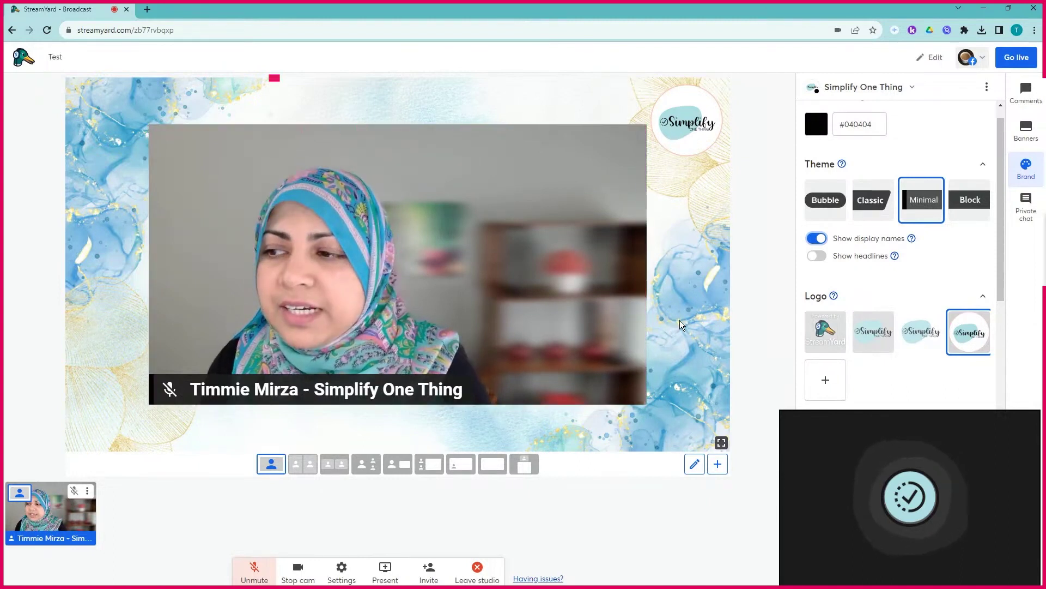
Step: Show the dark Leaves background behind the stage from the Brand panel's Background list
{"action": "scroll", "coordinate": [998, 315], "scroll_direction": "down", "scroll_amount": 4}
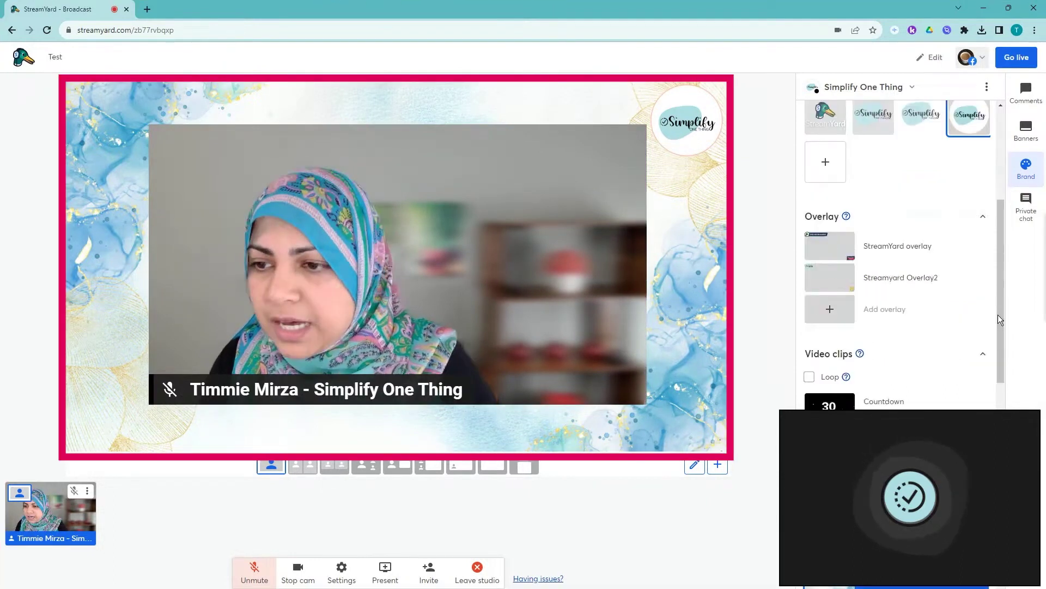
{"action": "scroll", "coordinate": [1003, 341], "scroll_direction": "down", "scroll_amount": 4}
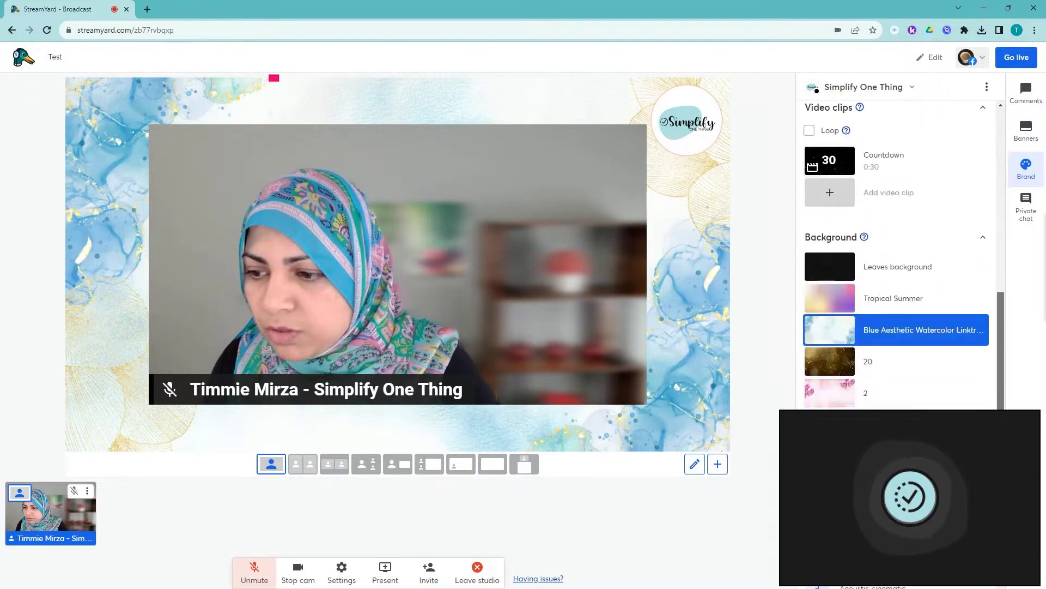
{"action": "mouse_move", "coordinate": [828, 271]}
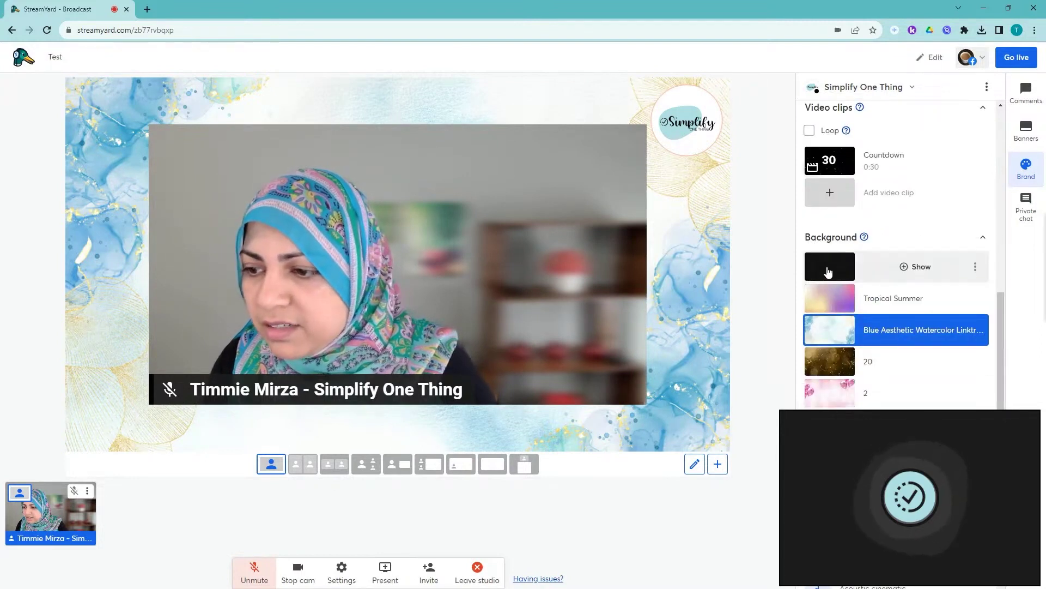
{"action": "left_click", "coordinate": [830, 278]}
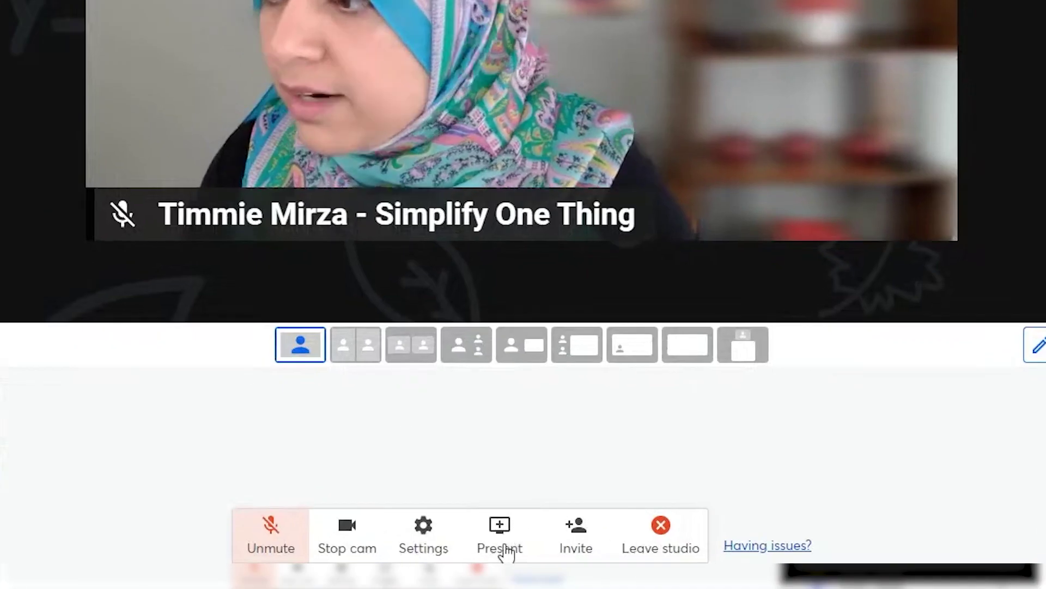
Step: Share the entire Screen 1 on stage alongside the camera feed
{"action": "left_click", "coordinate": [500, 529]}
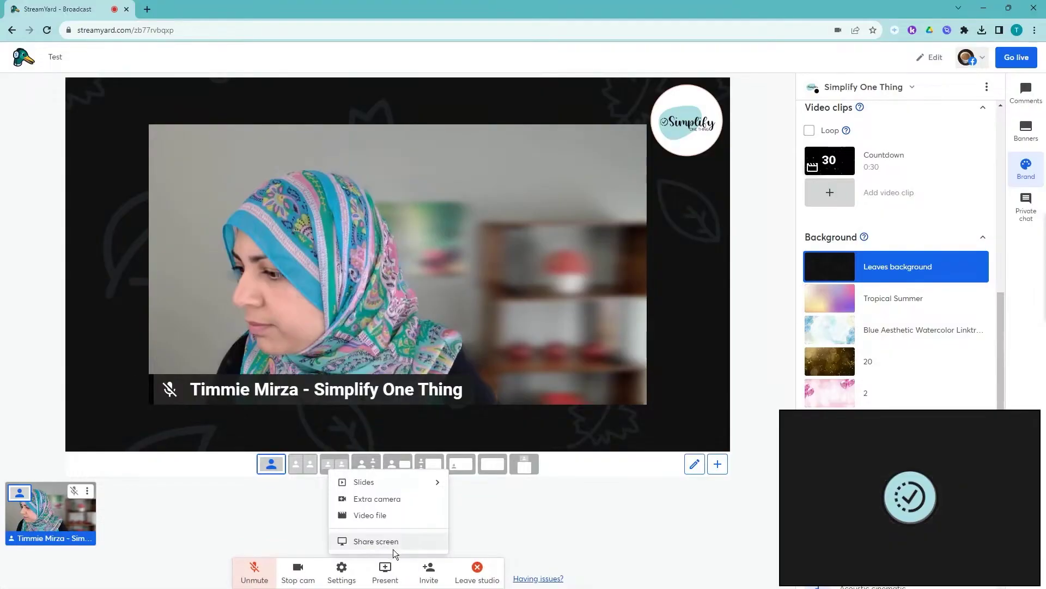
{"action": "left_click", "coordinate": [471, 491]}
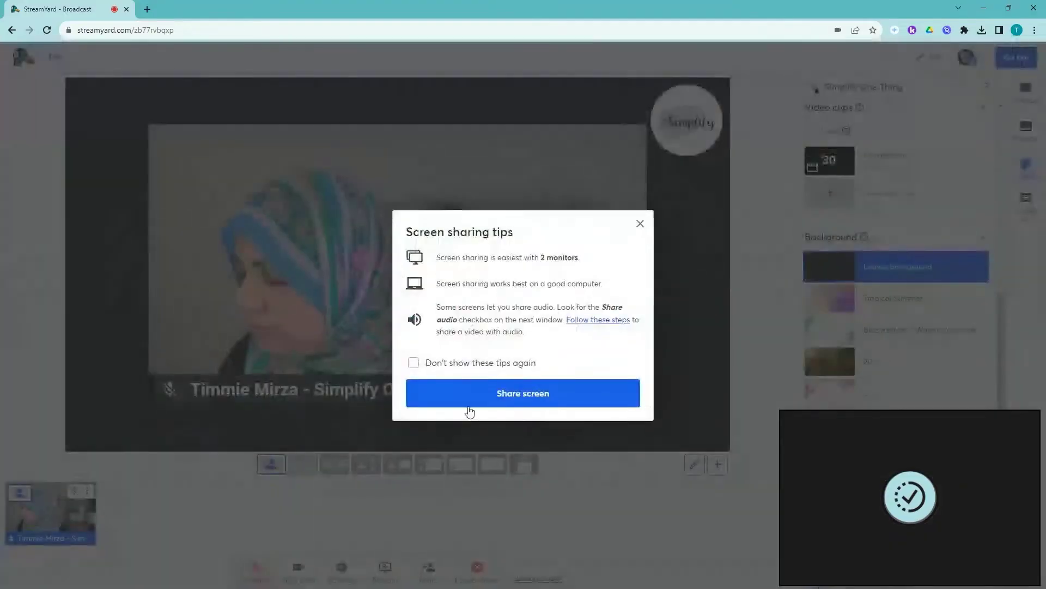
{"action": "left_click", "coordinate": [518, 403]}
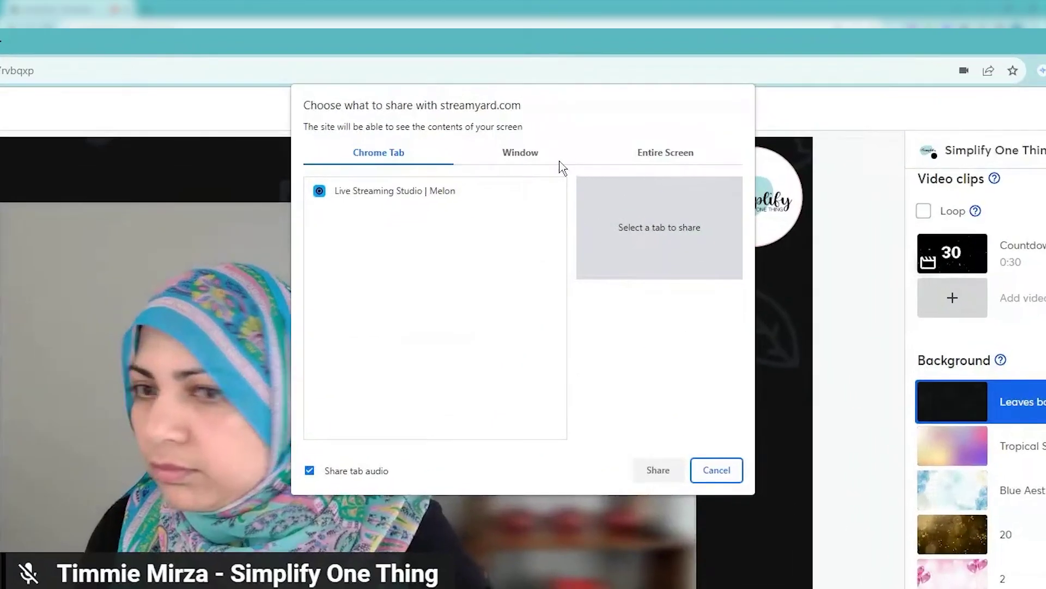
{"action": "left_click", "coordinate": [667, 155]}
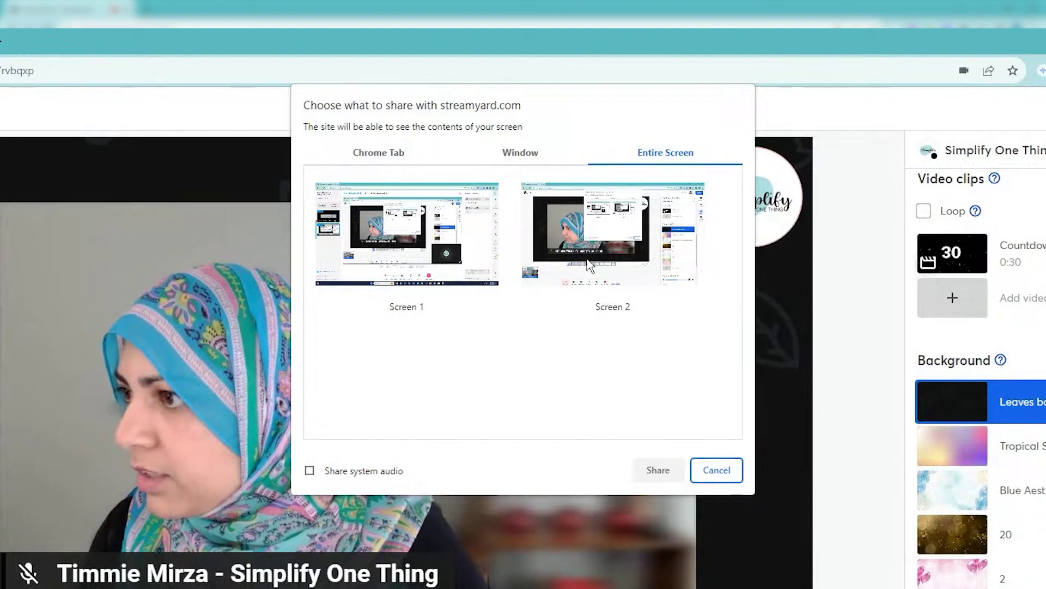
{"action": "left_click", "coordinate": [407, 235]}
{"action": "left_click", "coordinate": [658, 470]}
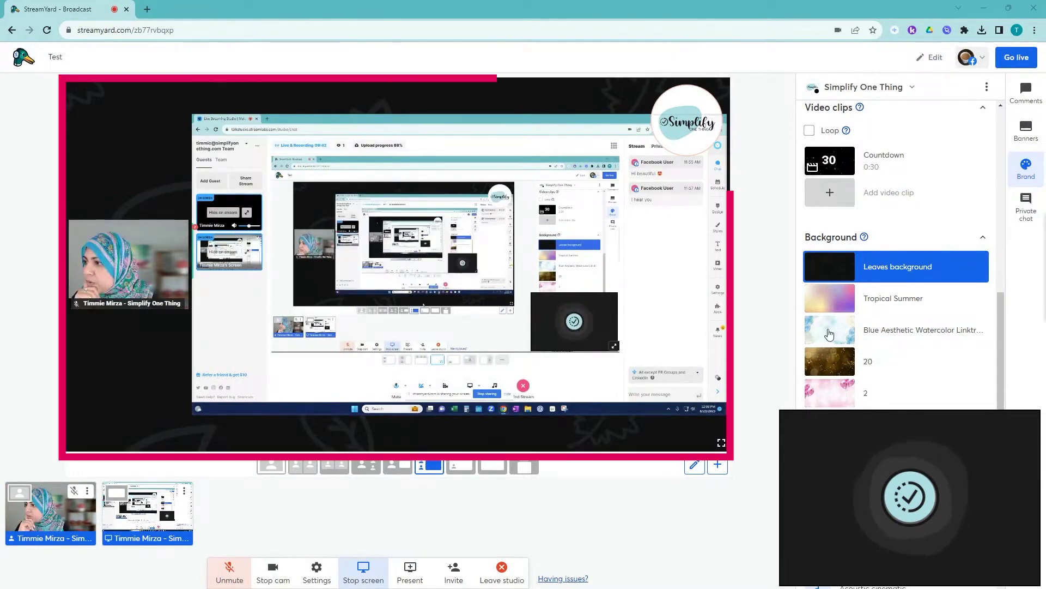
Step: Switch back to the Blue Aesthetic Watercolor background and stop the screen share
{"action": "mouse_move", "coordinate": [828, 334]}
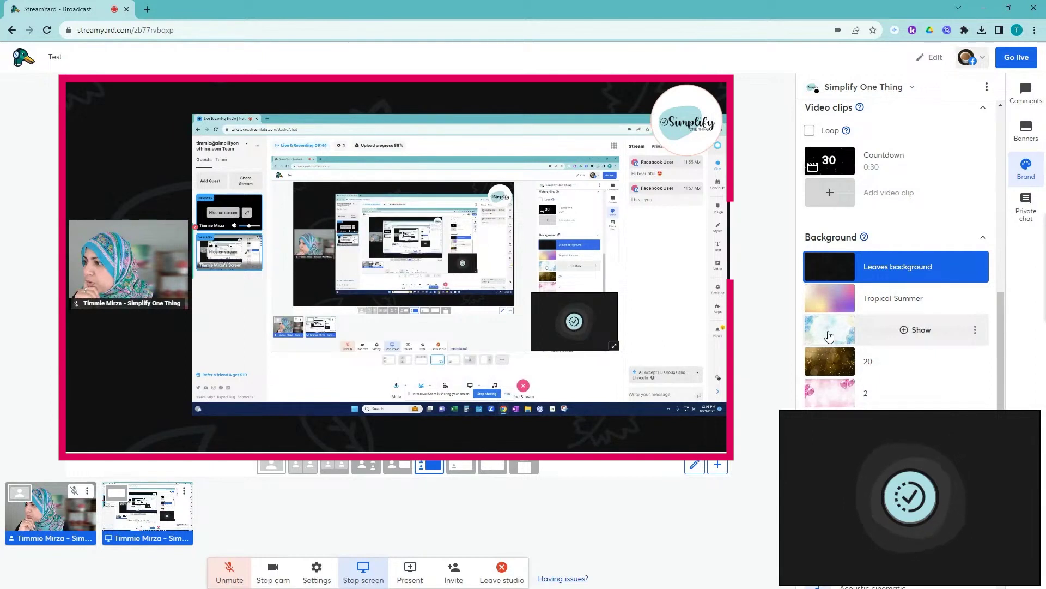
{"action": "left_click", "coordinate": [829, 333]}
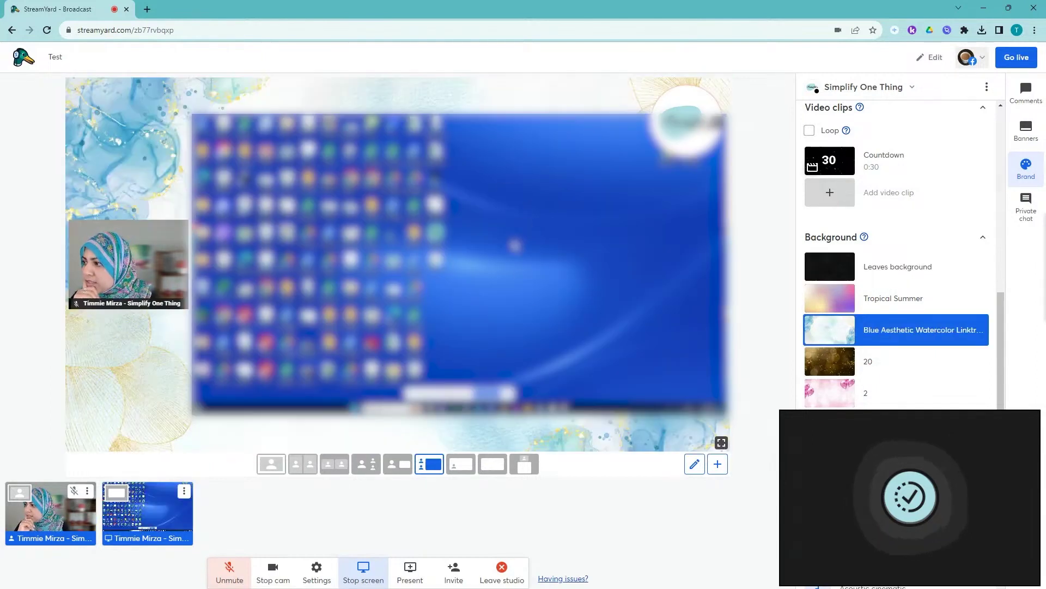
{"action": "mouse_move", "coordinate": [832, 345]}
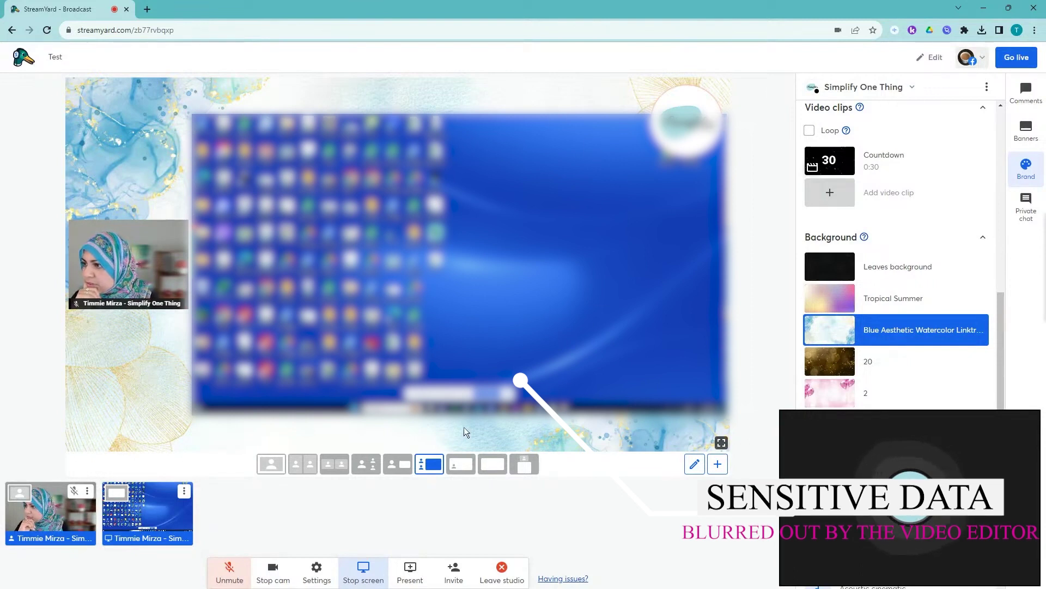
{"action": "mouse_move", "coordinate": [894, 338]}
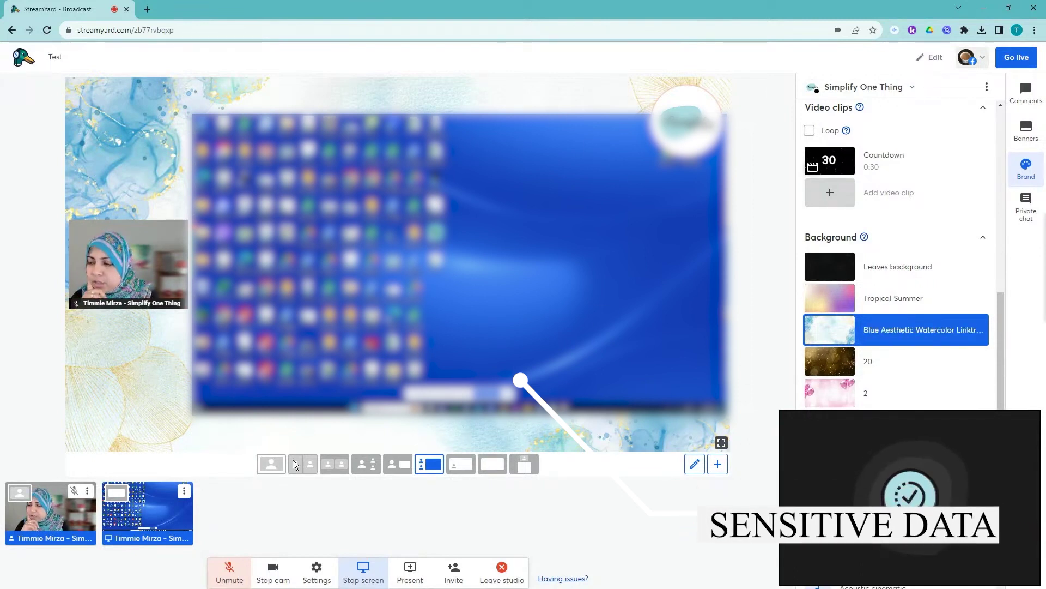
{"action": "left_click", "coordinate": [184, 492]}
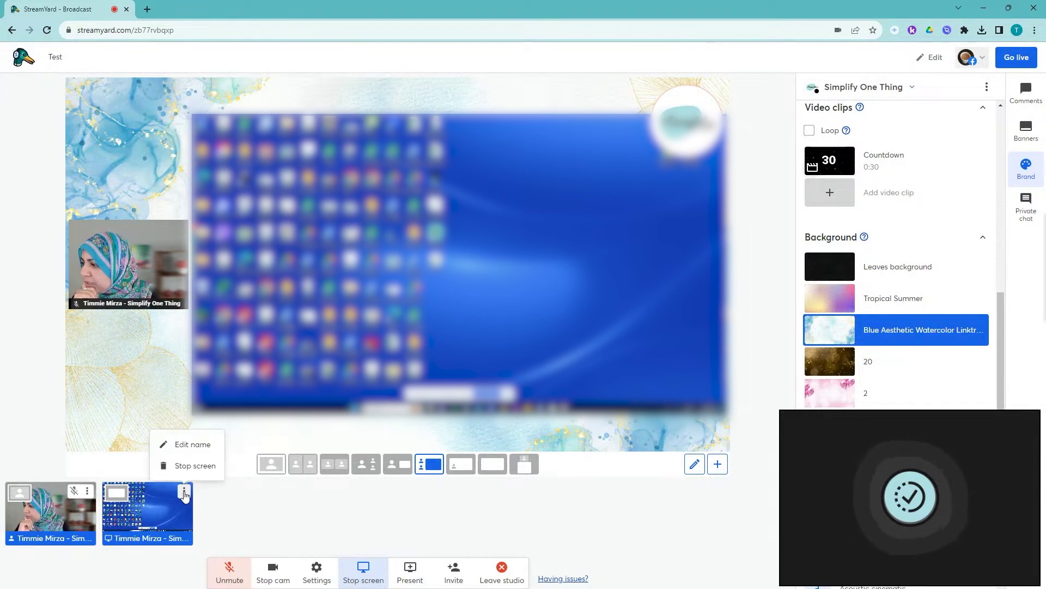
{"action": "left_click", "coordinate": [195, 466]}
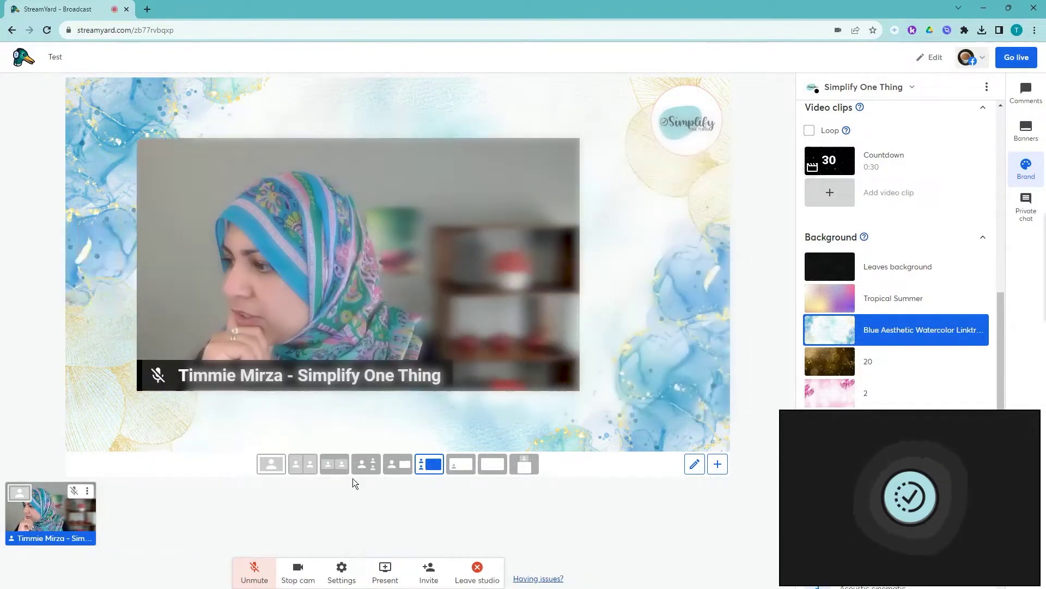